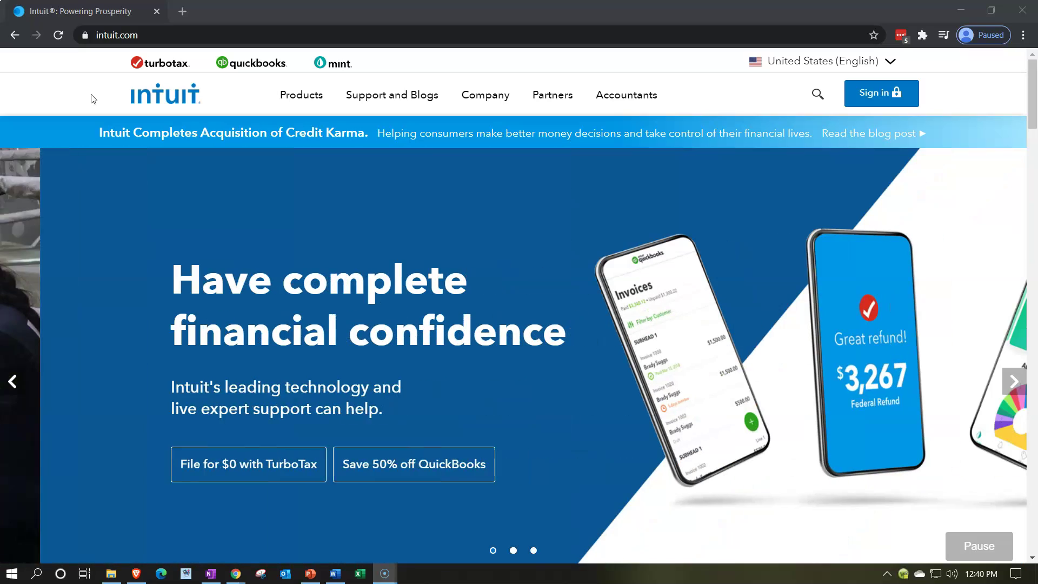
Open the QuickBooks website from Intuit's homepage
click(92, 79)
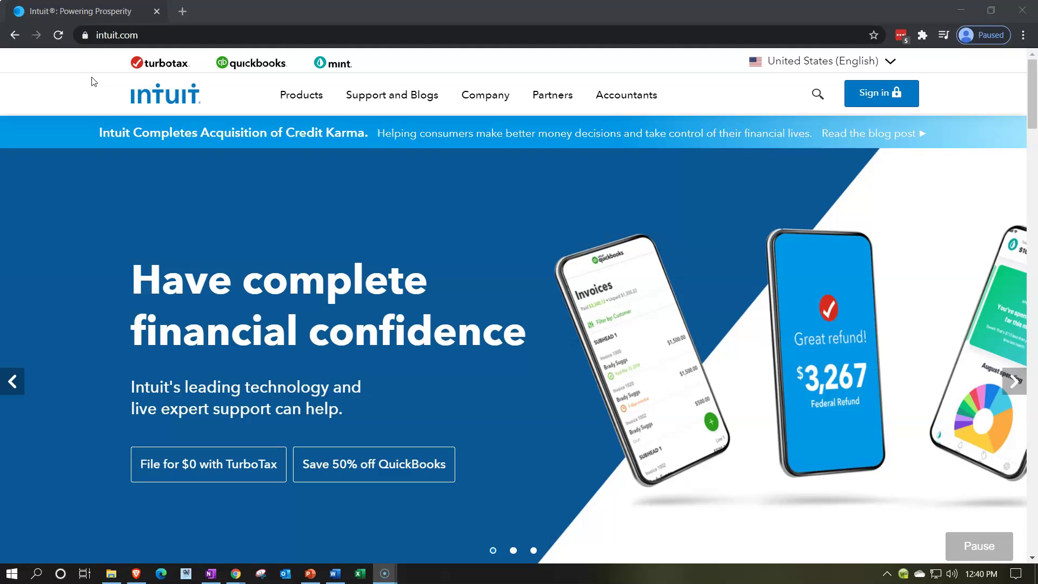
click(126, 82)
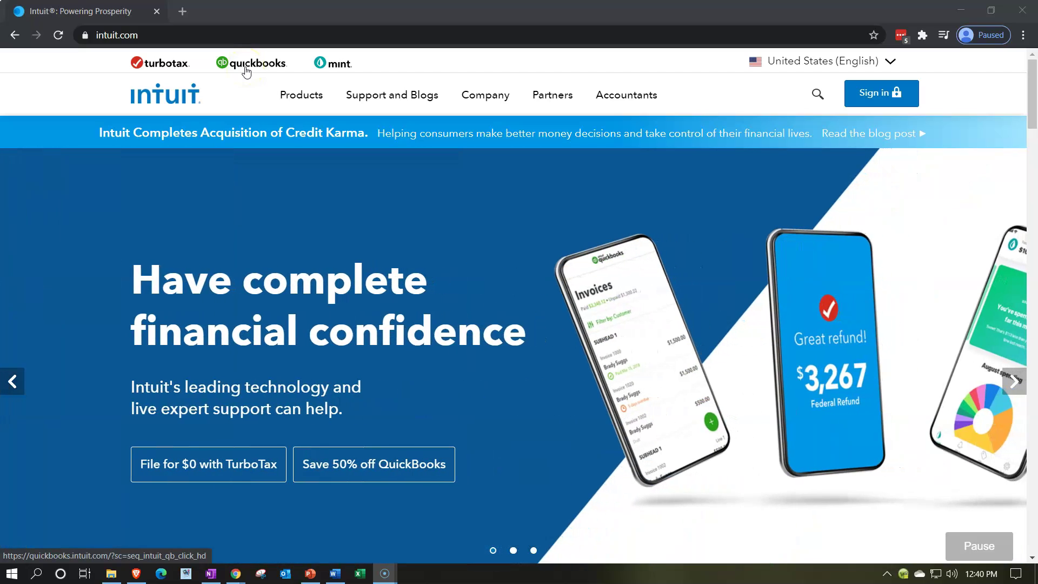
click(246, 69)
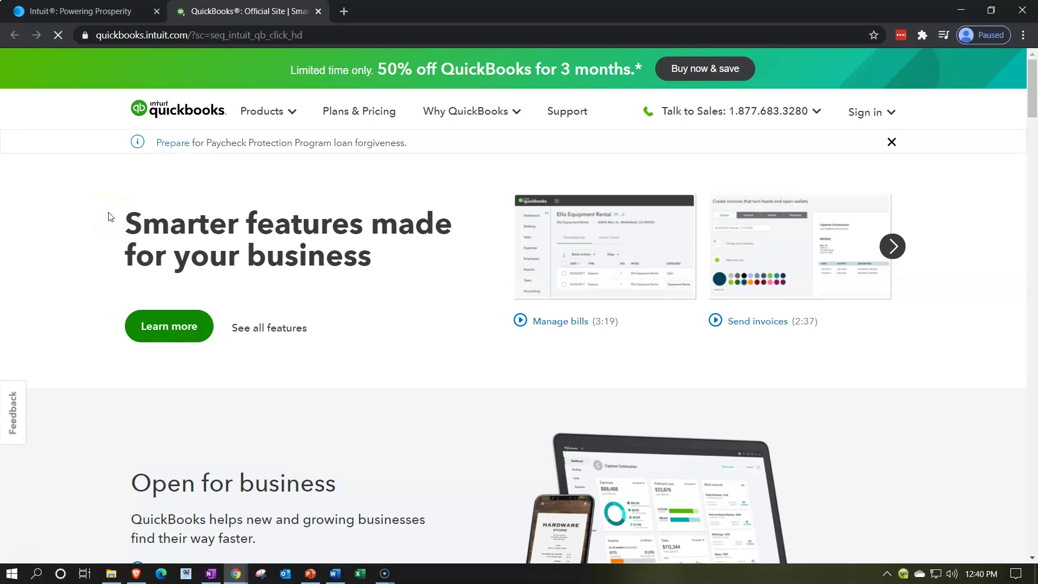
Open the QuickBooks Online product page from the Products links in the site's footer
scroll(111, 217, down, 5)
scroll(110, 217, down, 20)
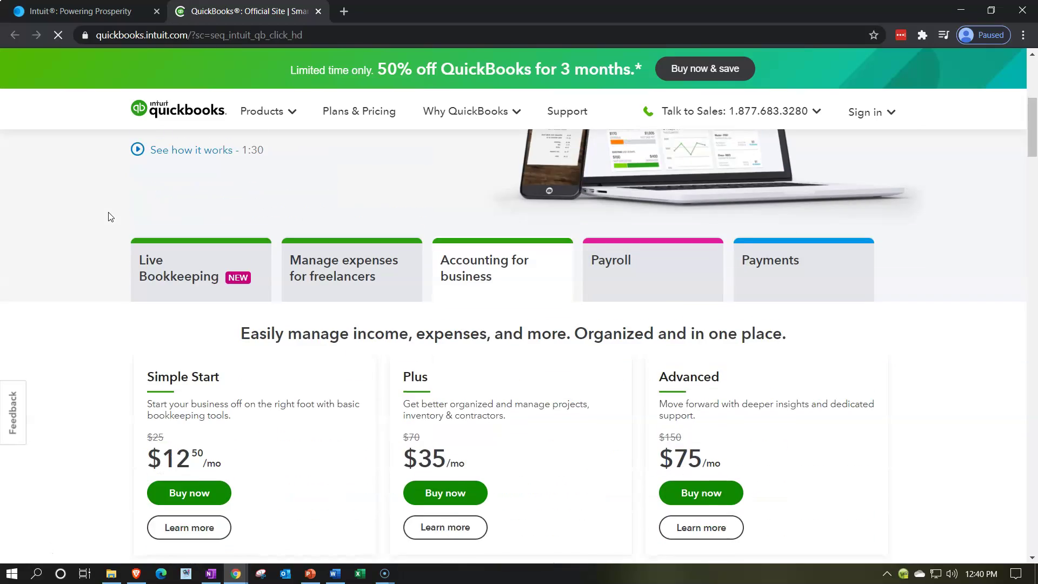
scroll(111, 217, down, 20)
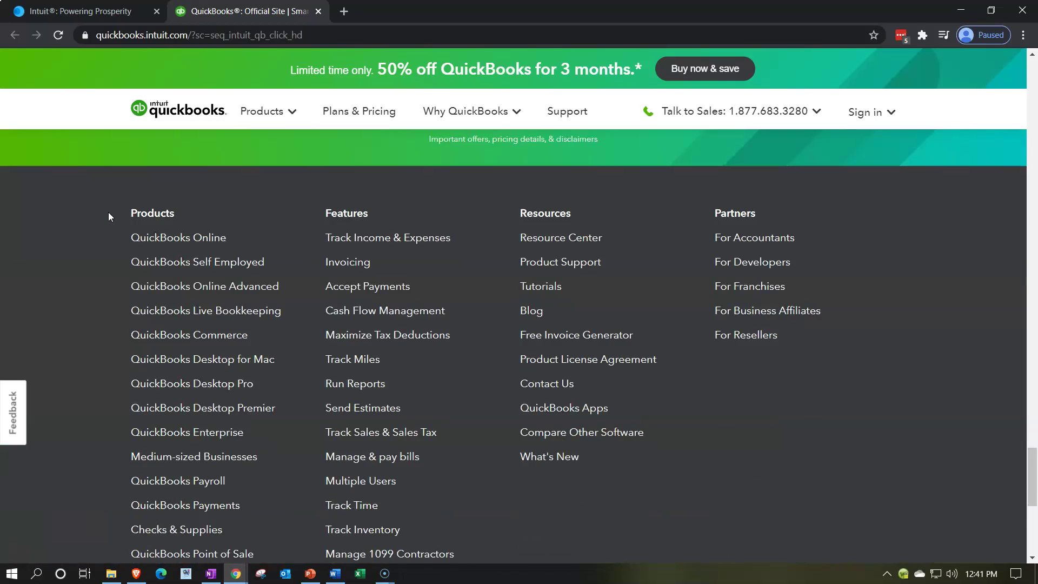
scroll(108, 217, down, 5)
scroll(108, 217, up, 5)
click(103, 218)
click(135, 242)
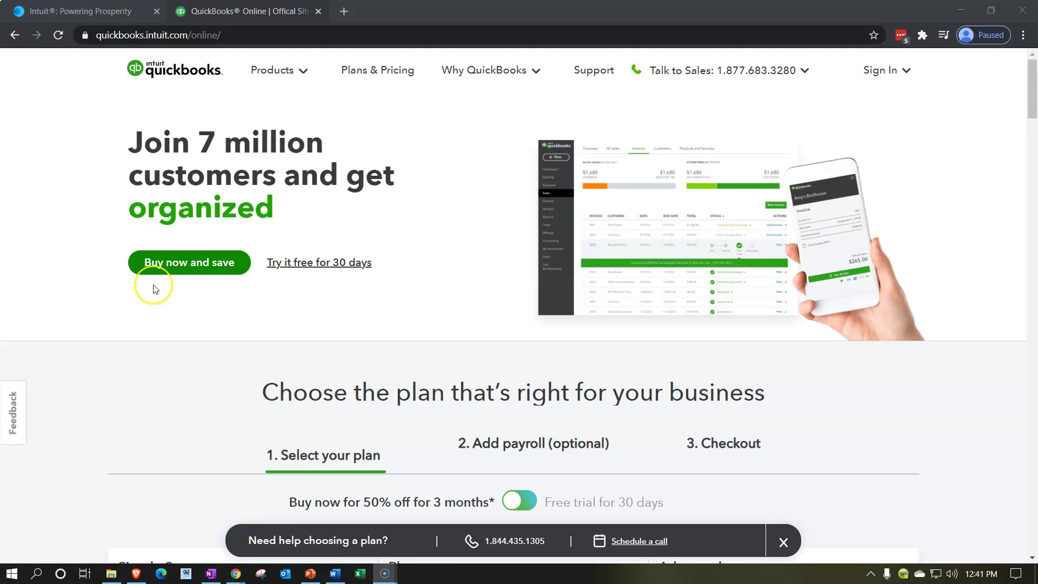
Compare the Simple Start, Plus and Advanced plan features and switch the pricing offer to the free trial for 30 days
scroll(153, 287, down, 5)
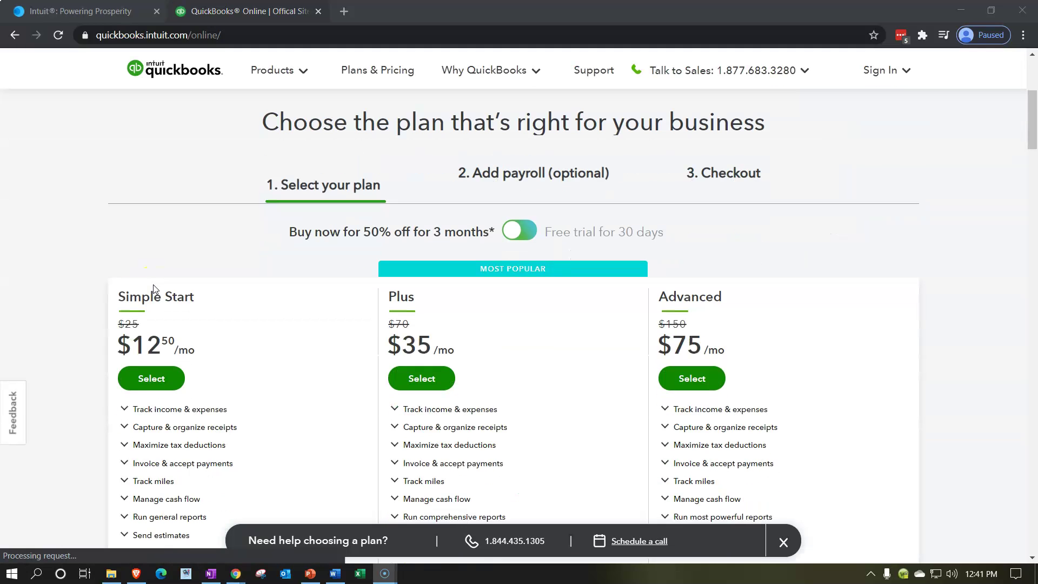
scroll(65, 343, down, 3)
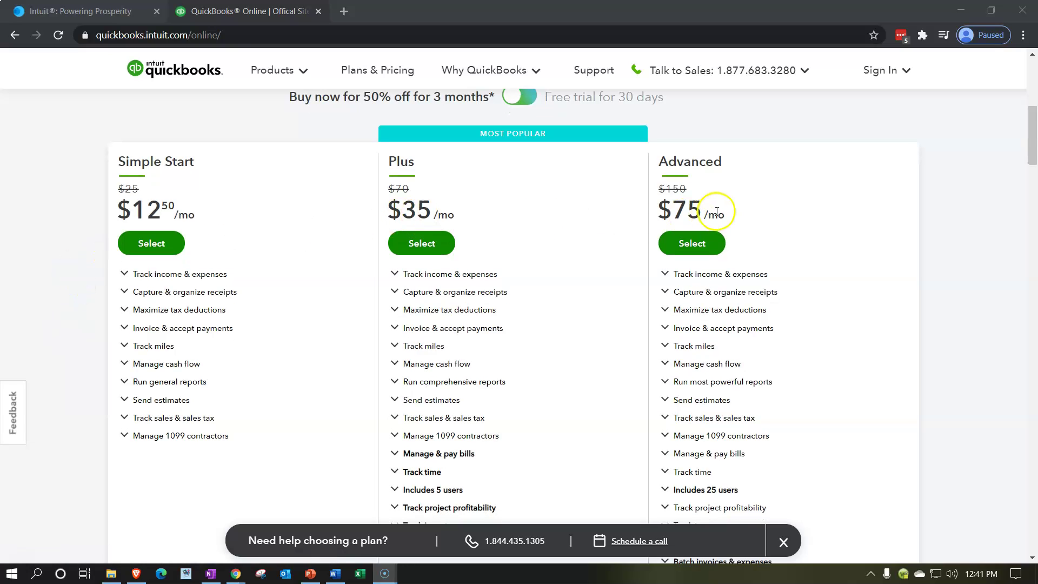
scroll(594, 265, down, 1)
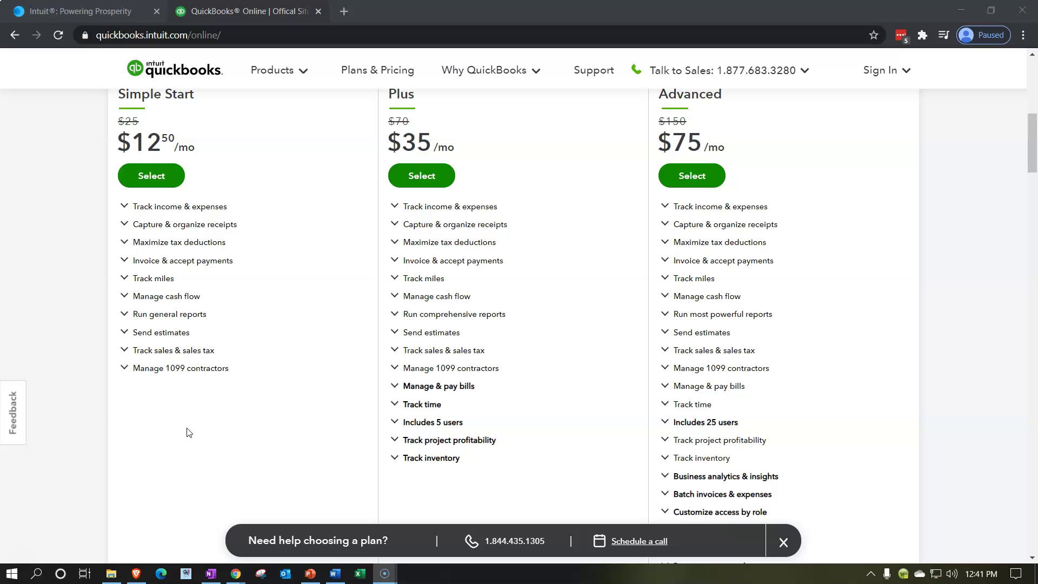
scroll(189, 432, up, 1)
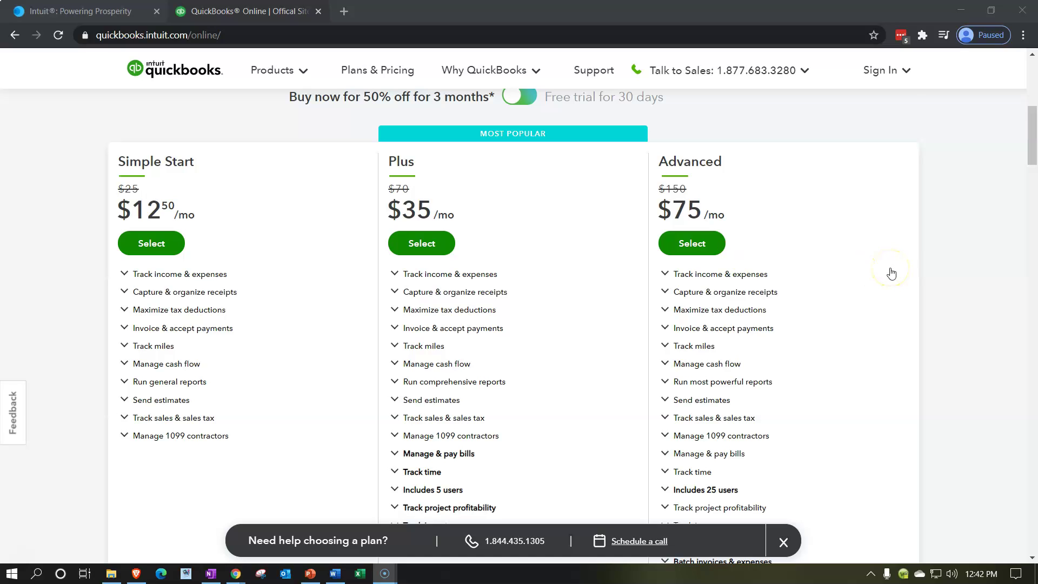
scroll(890, 273, down, 4)
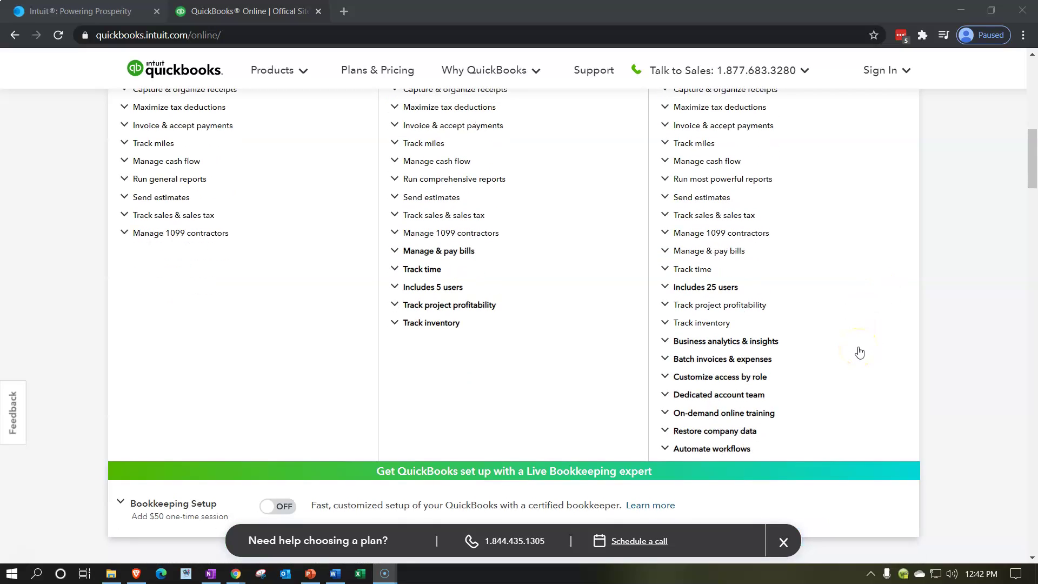
scroll(859, 352, up, 5)
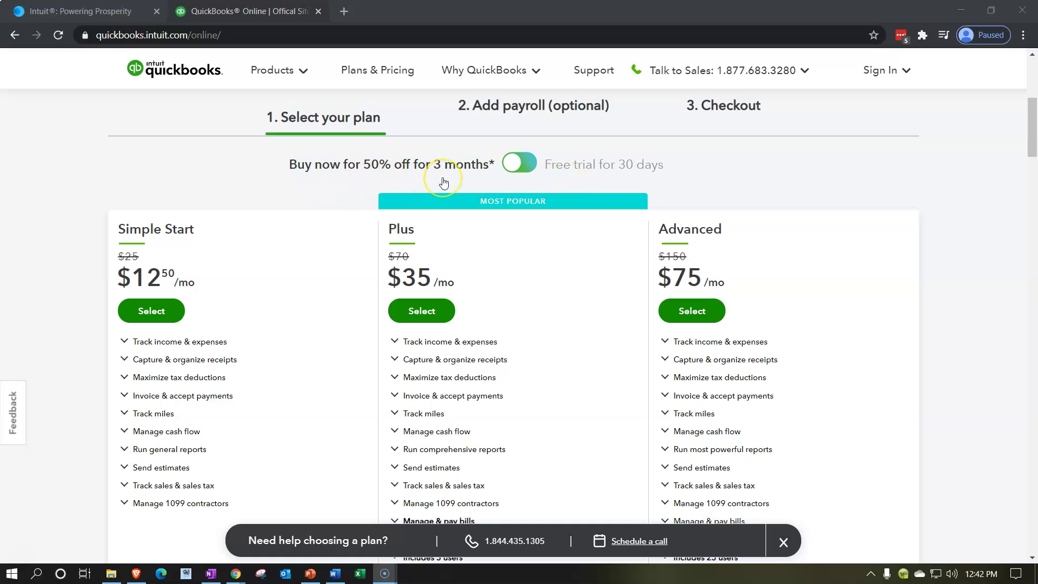
click(512, 165)
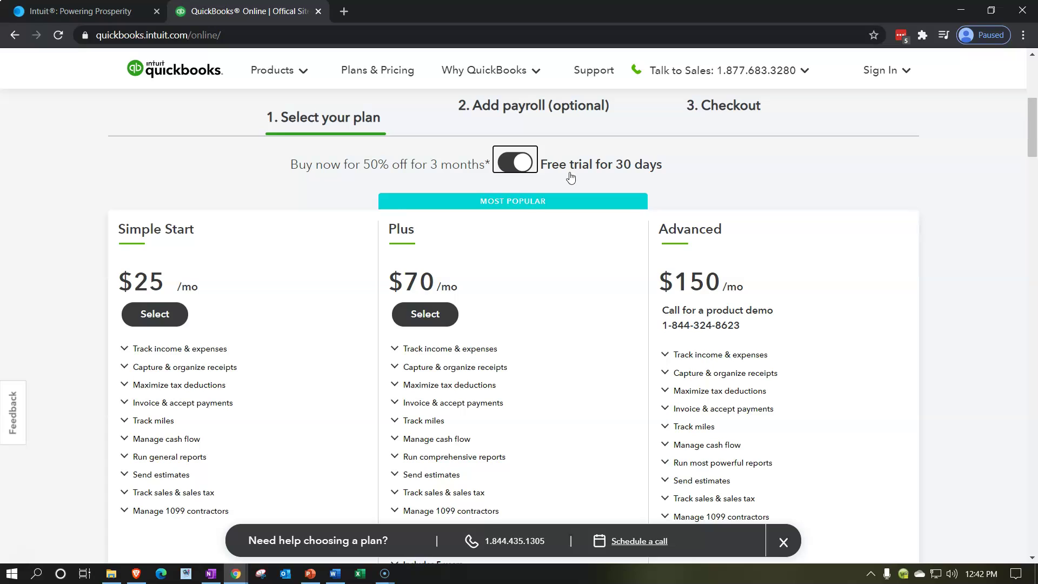
Select the Plus plan for the free trial
scroll(570, 177, down, 1)
scroll(571, 176, down, 1)
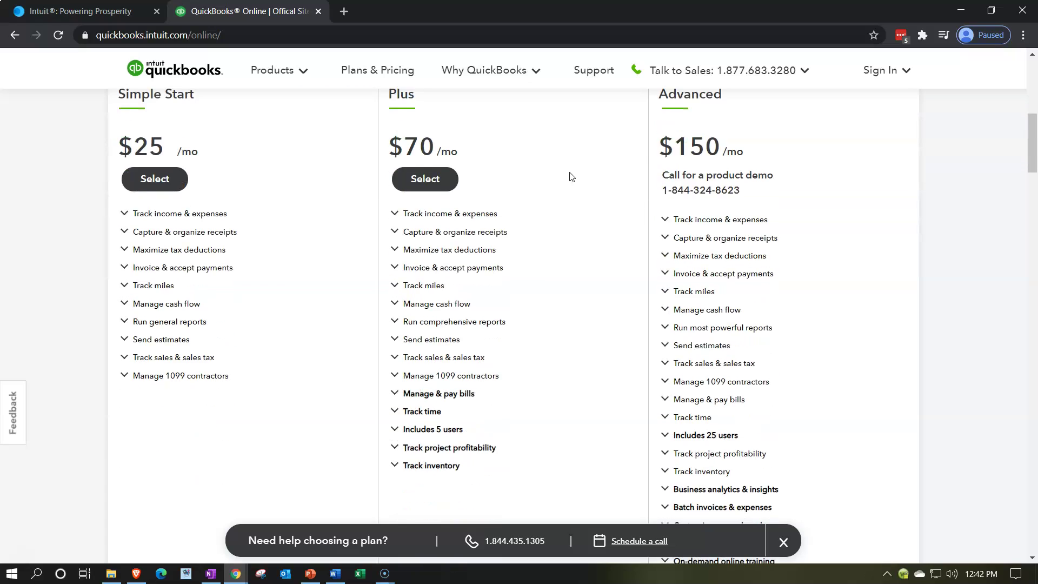
scroll(570, 177, up, 1)
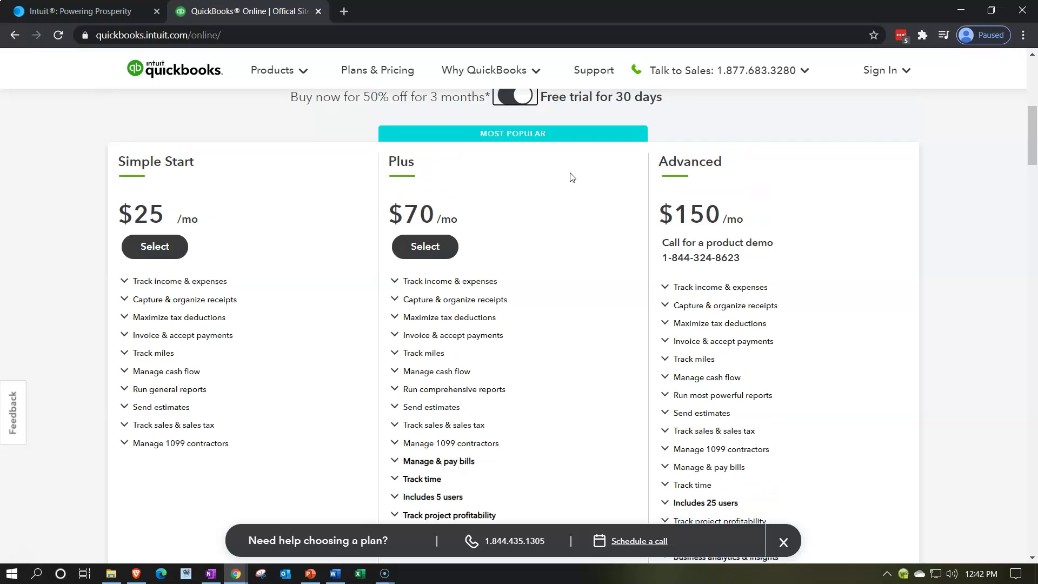
click(446, 261)
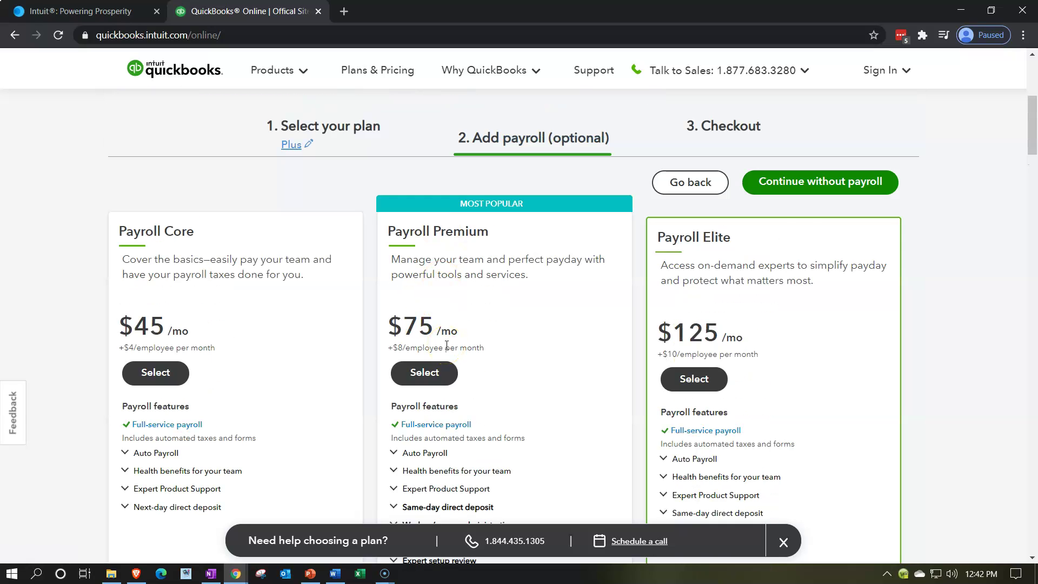
Continue without payroll and proceed to checkout with the QuickBooks Online Plus trial
click(805, 182)
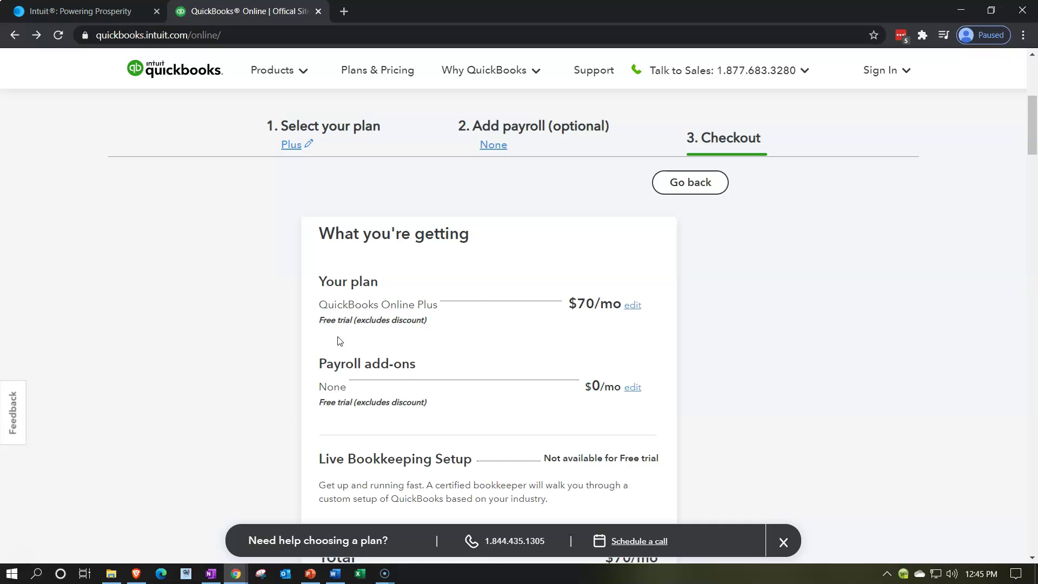
scroll(266, 348, down, 4)
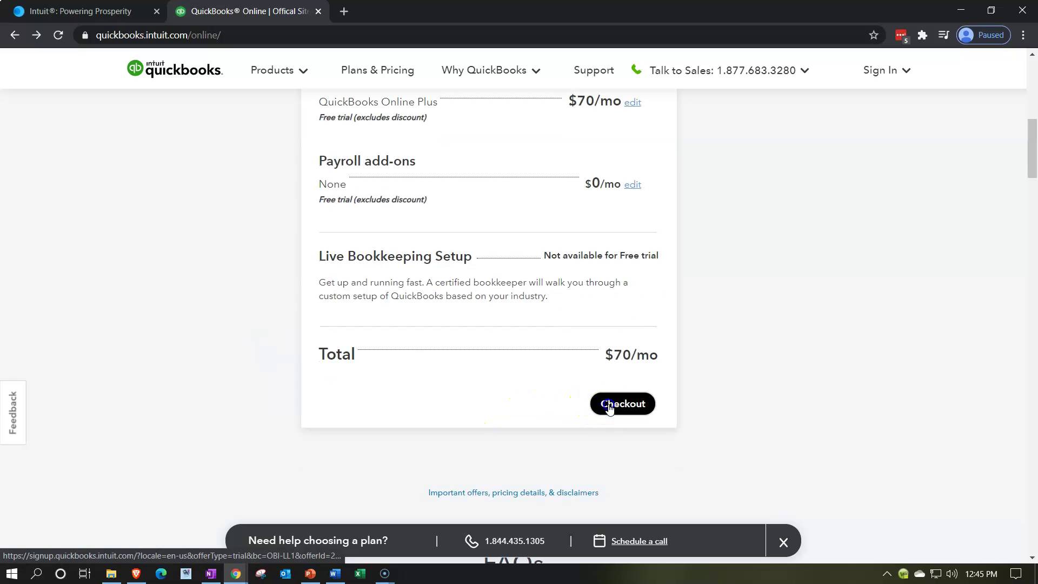
click(609, 409)
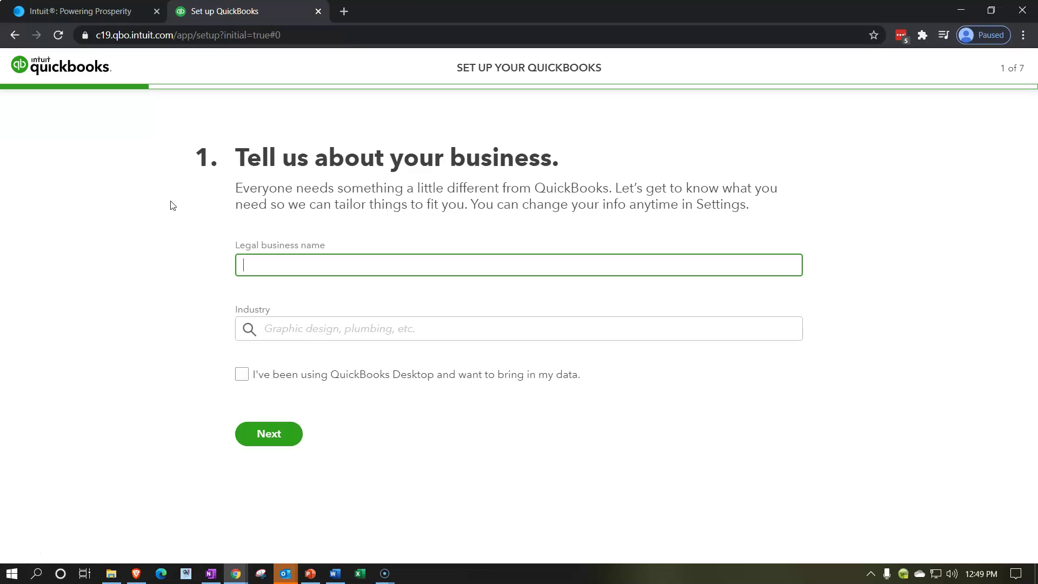
Enter Get Great Guitar as the legal business name
click(261, 264)
click(156, 263)
text(Get Great Guitar)
key(Tab)
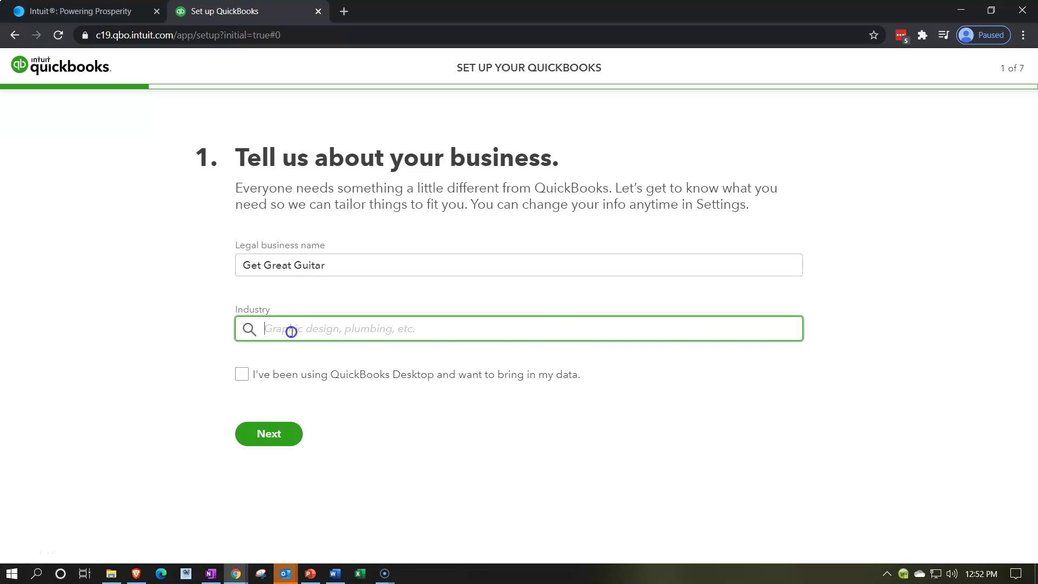
Set the industry to "All other miscellaneous store retailers (except tobacco stores)" and continue to the second setup question
click(292, 329)
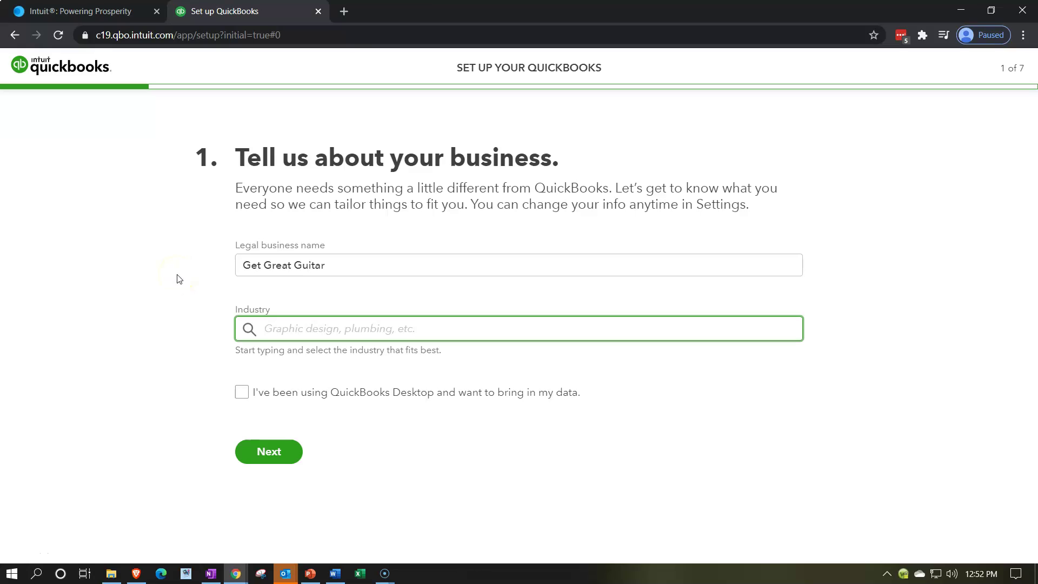
text(retail)
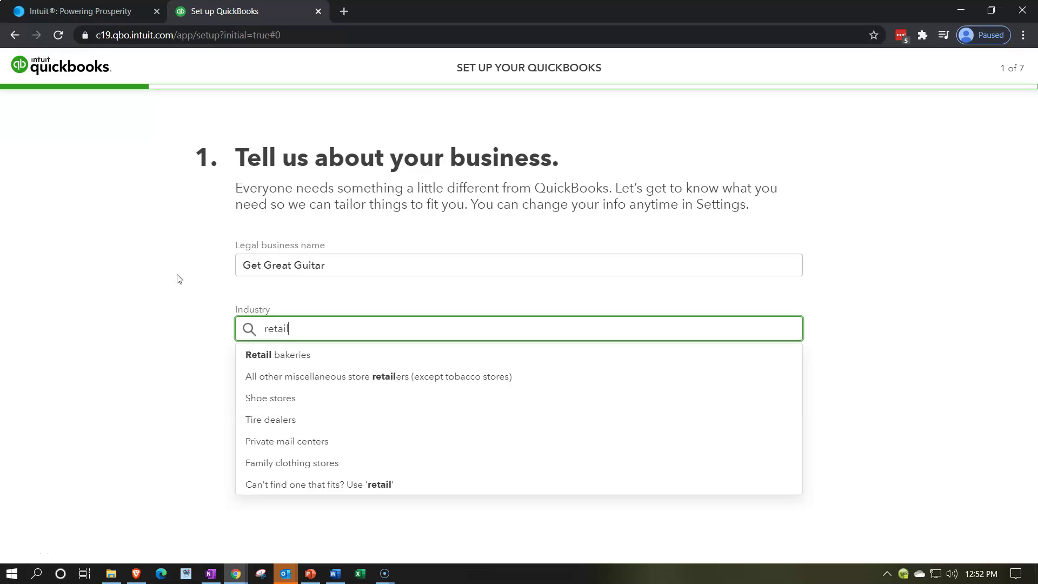
click(315, 376)
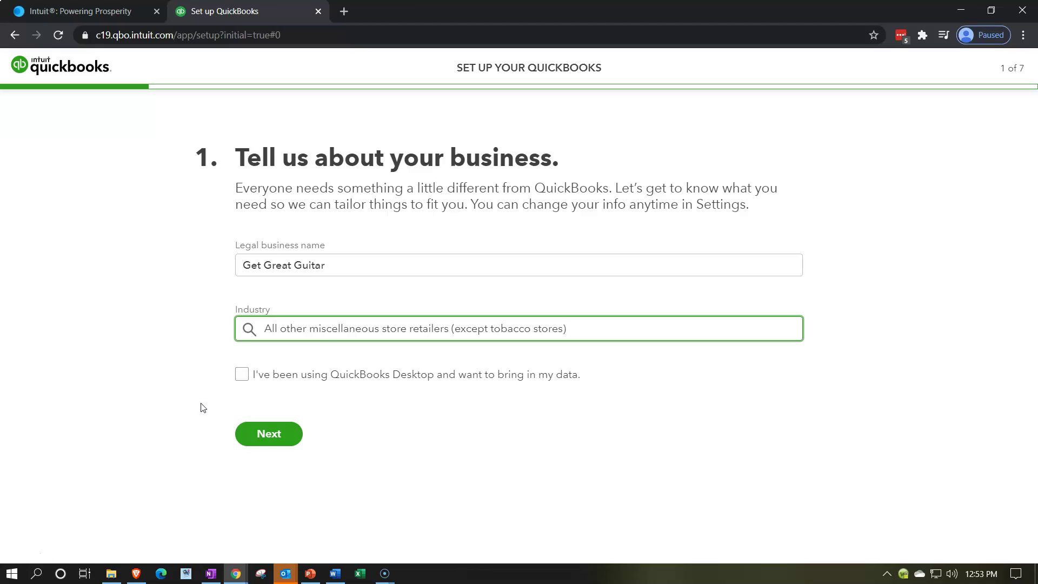
click(265, 435)
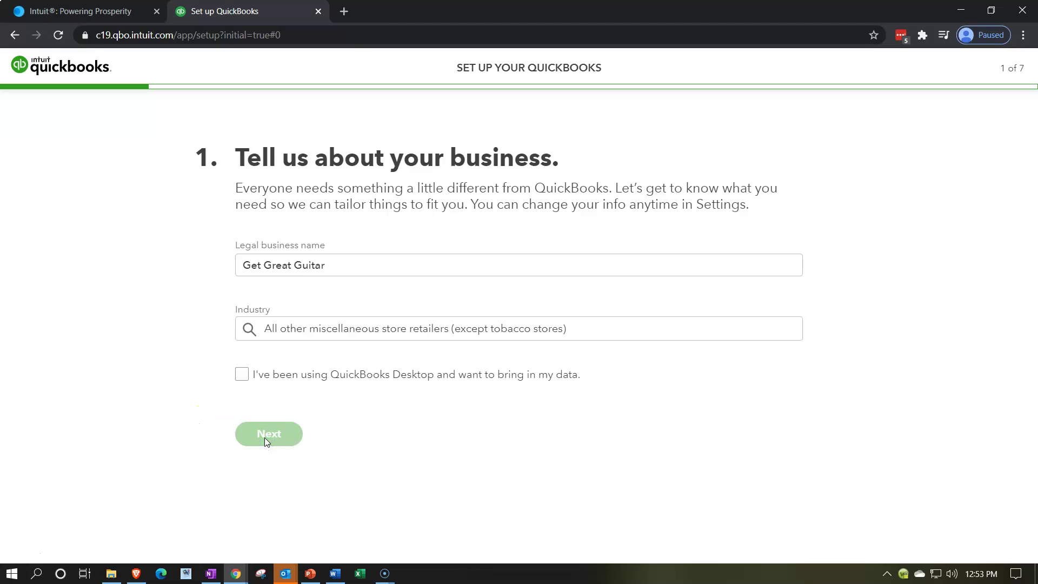
Select all eight QuickBooks tasks, from sending and tracking invoices to tracking hours, and continue to the payroll trial question
click(278, 346)
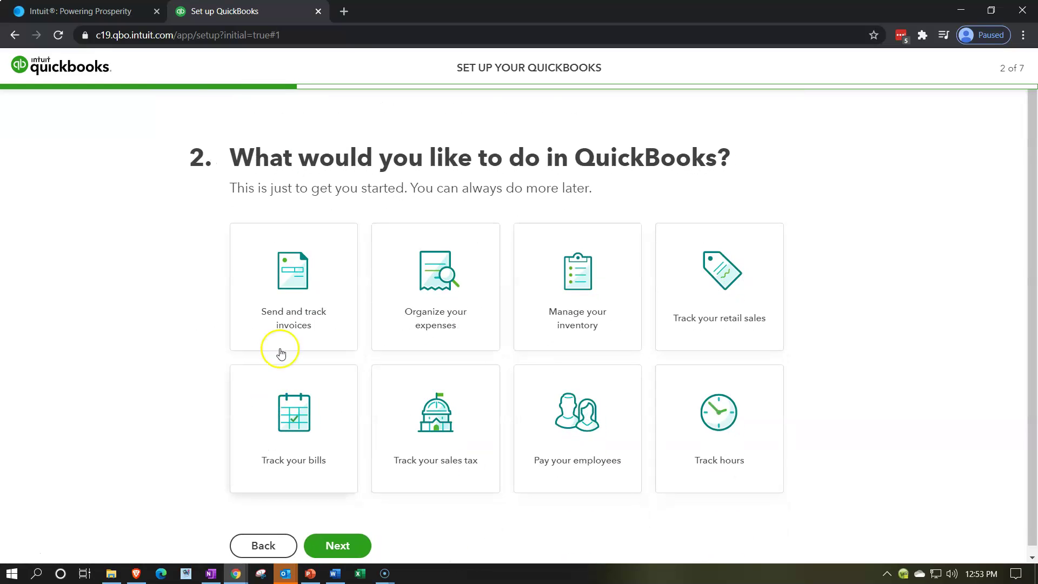
click(407, 308)
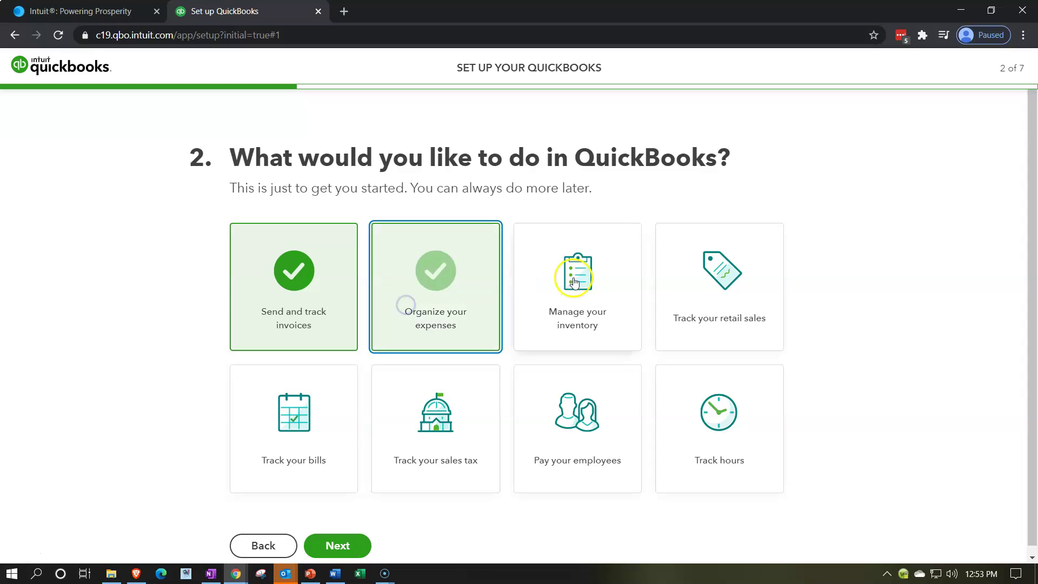
click(574, 300)
click(685, 293)
click(704, 409)
click(603, 431)
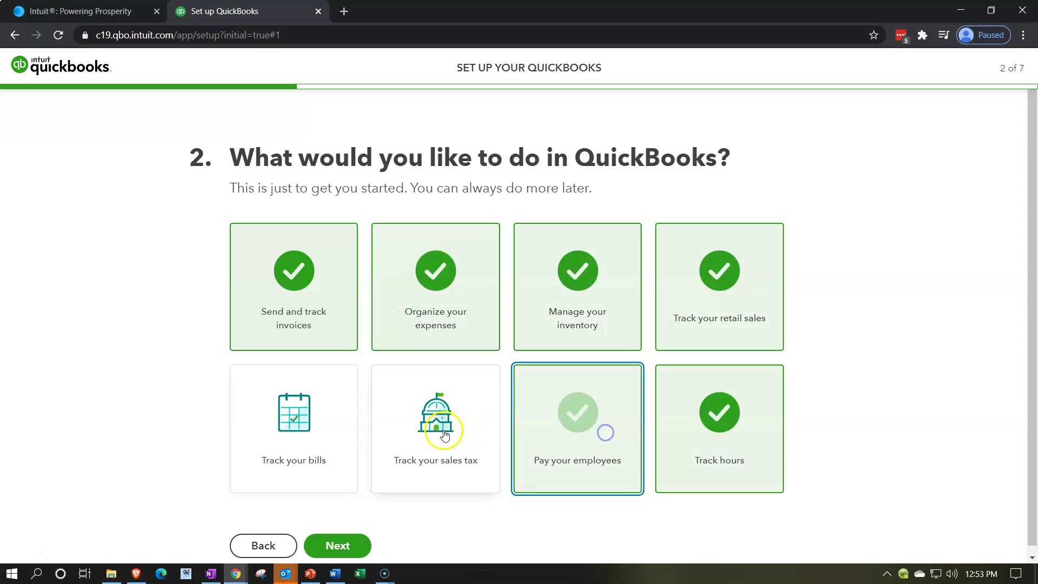
click(439, 423)
click(298, 431)
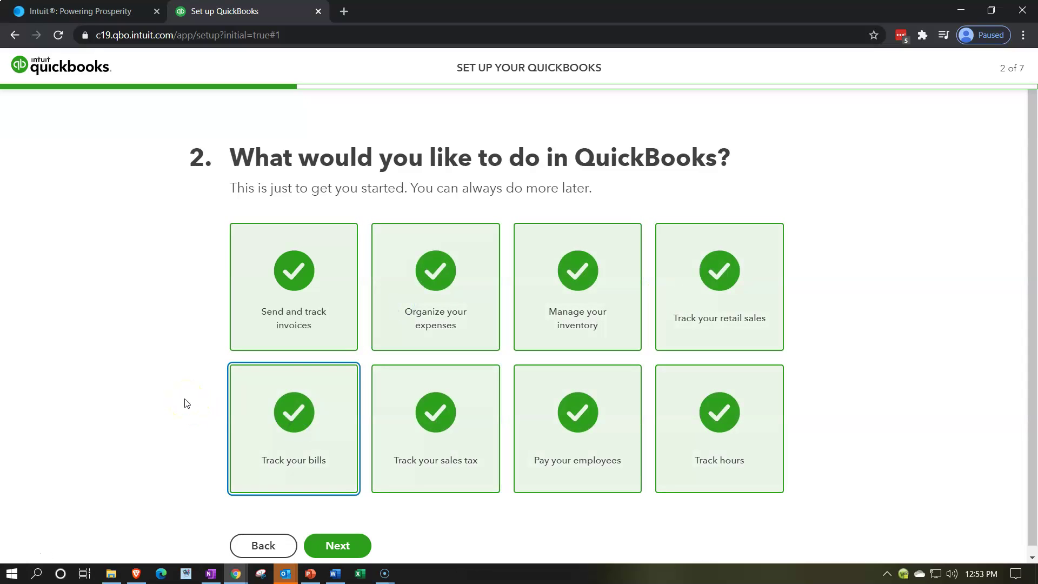
click(180, 401)
scroll(169, 432, down, 1)
click(339, 537)
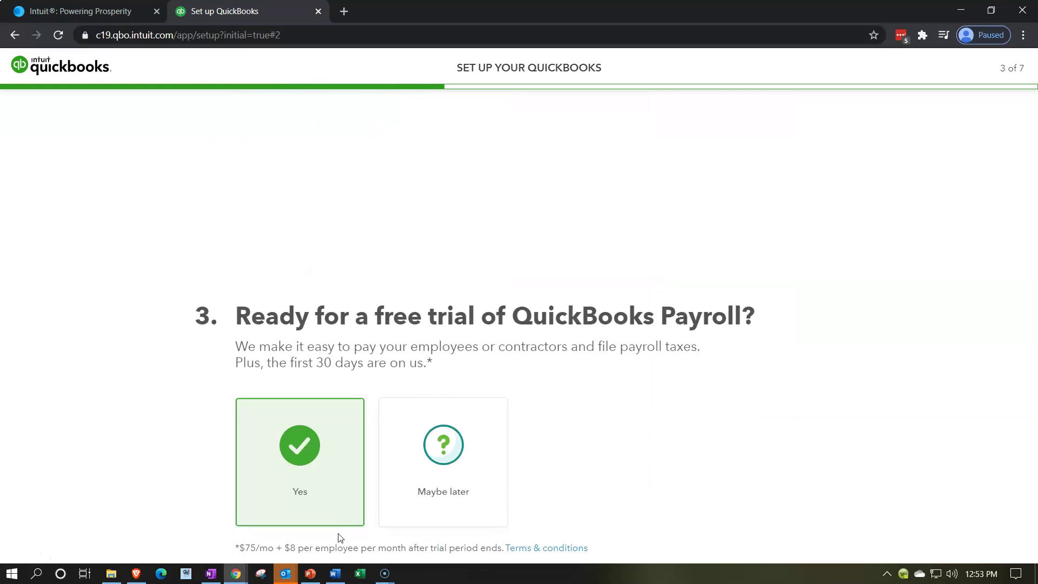
Keep Yes as the answer for the QuickBooks Payroll free trial and continue to the business role question
click(209, 335)
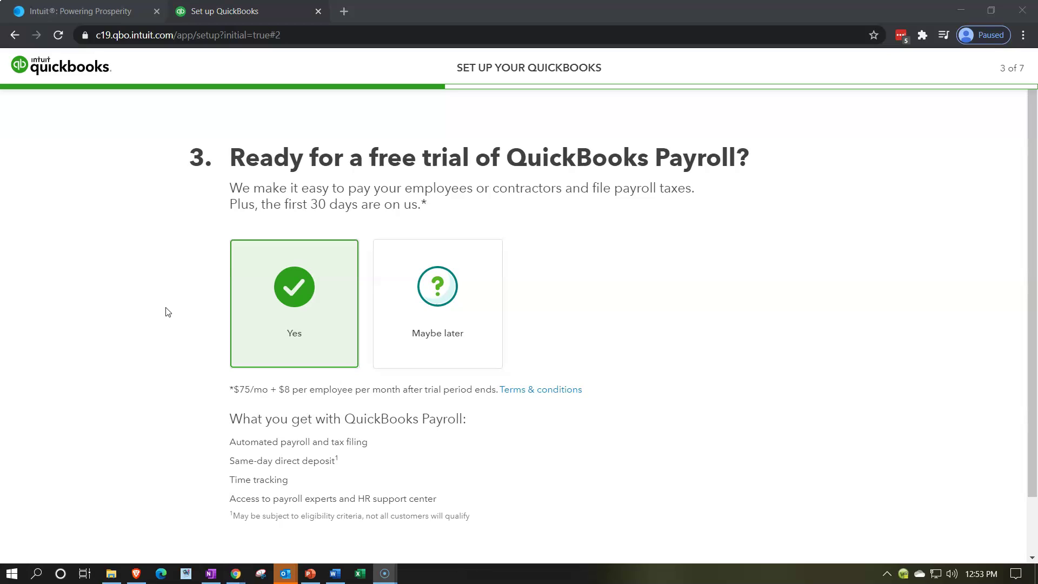
drag(172, 390, 179, 418)
click(181, 428)
click(182, 435)
scroll(183, 446, down, 1)
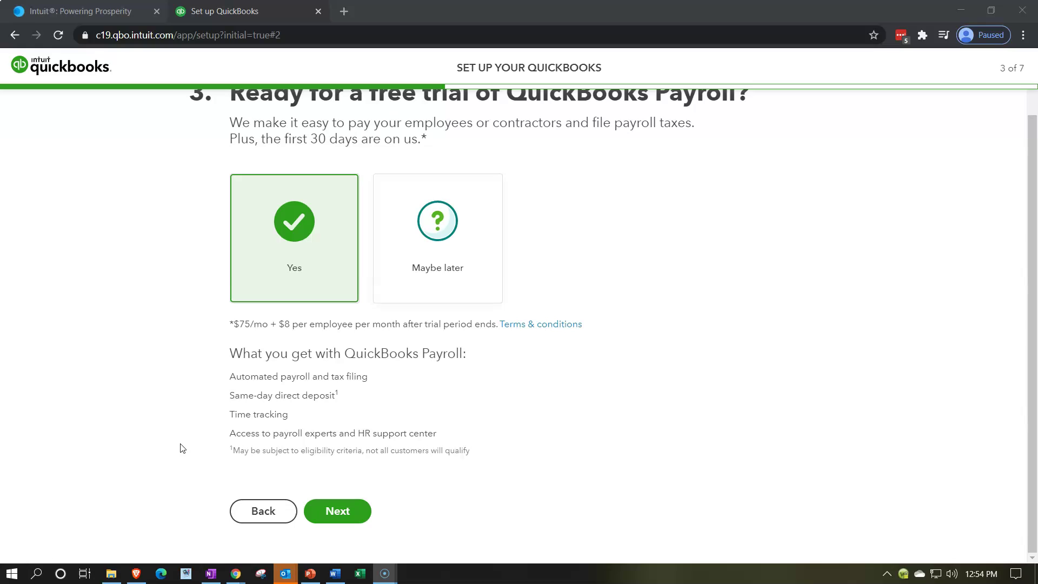
click(331, 510)
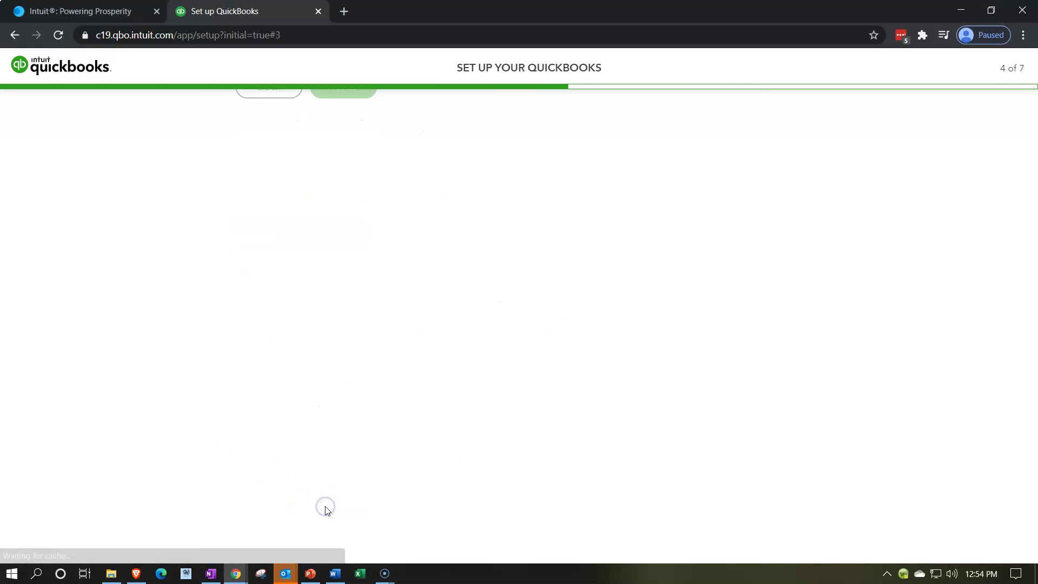
Choose Owner as the business role and answer "Yes, someone helps me" to the accountant or bookkeeper question
click(162, 343)
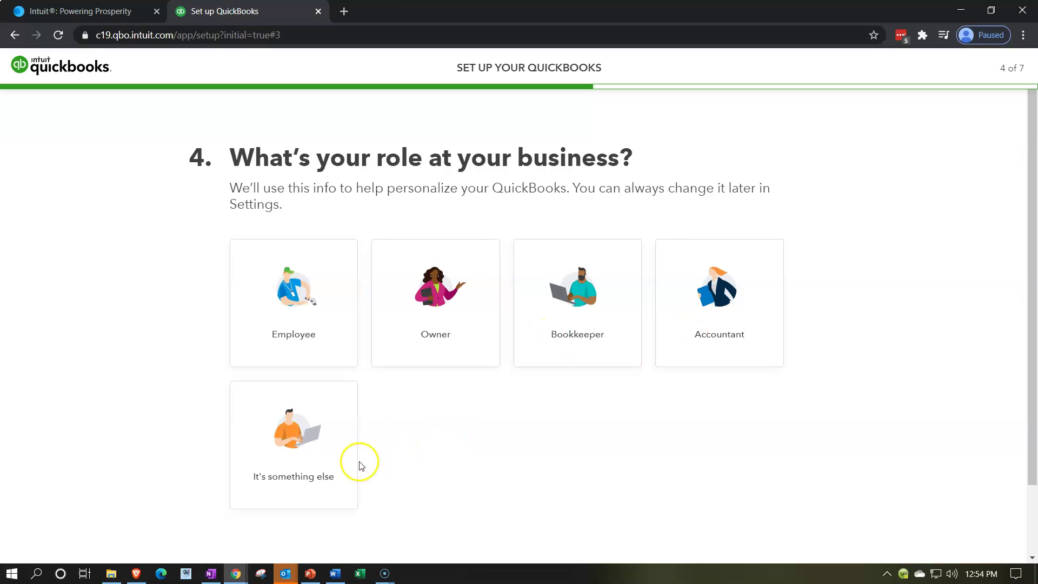
click(418, 347)
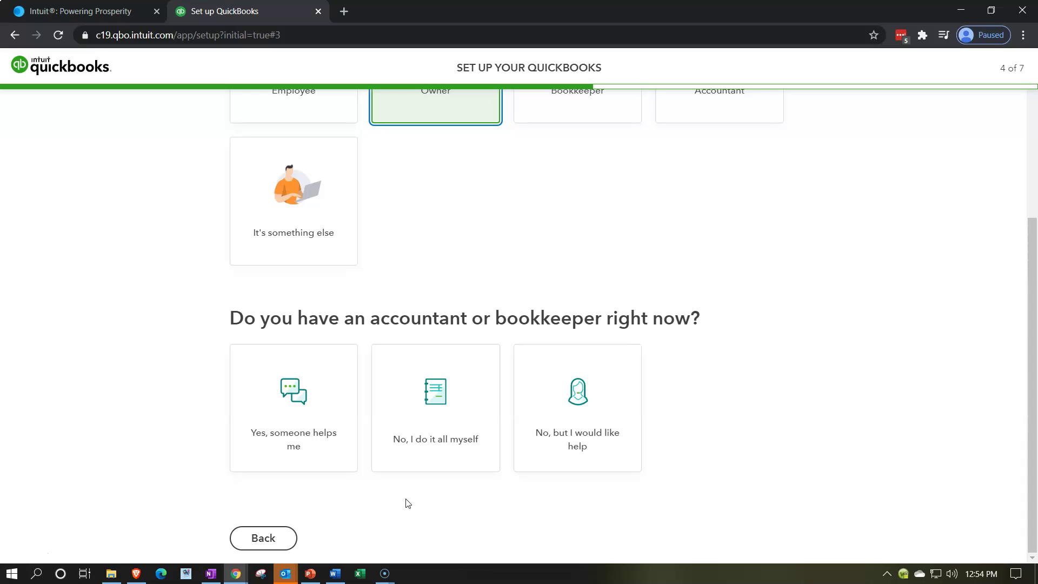
click(317, 464)
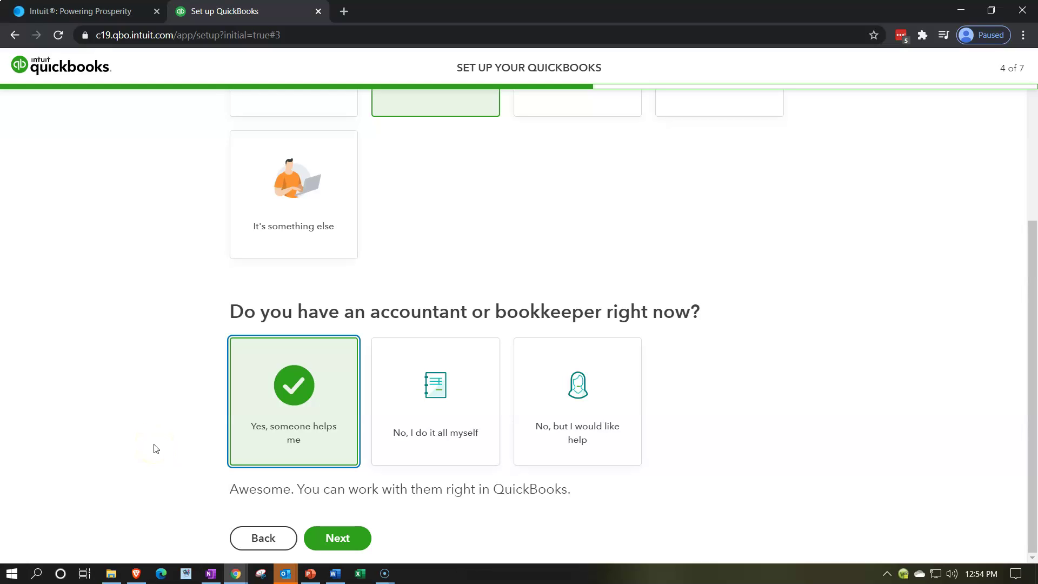
Continue to the business structure question, choose Sole Proprietor as the kind of business, and proceed to the sixth setup question
click(321, 542)
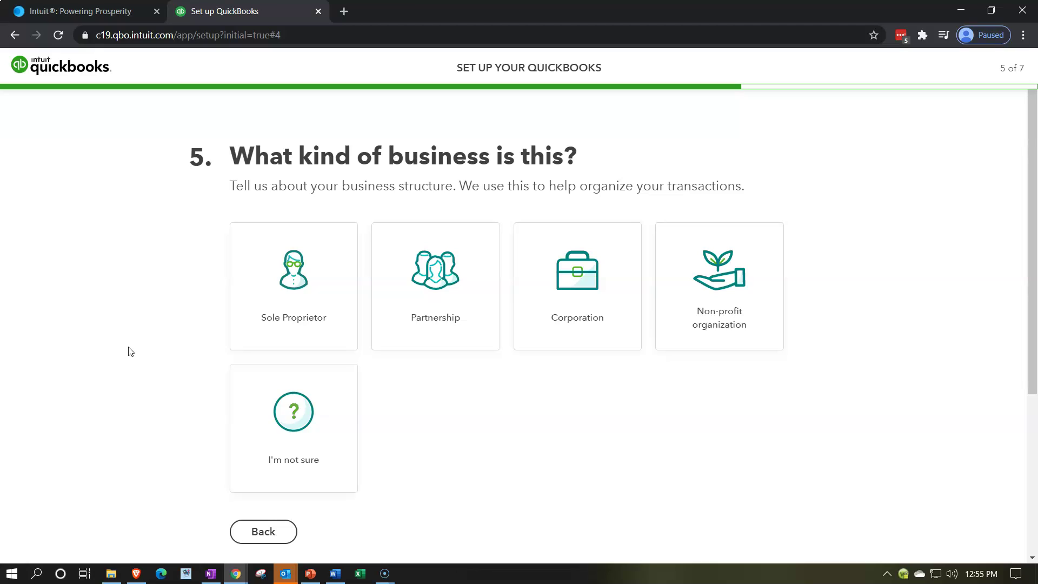
click(141, 350)
click(265, 315)
click(162, 340)
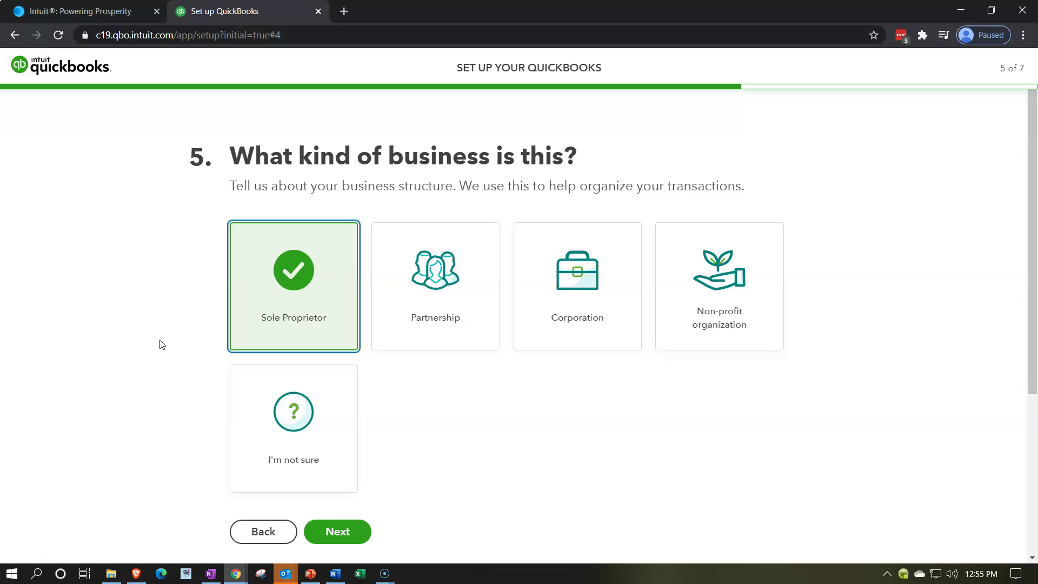
scroll(161, 344, down, 1)
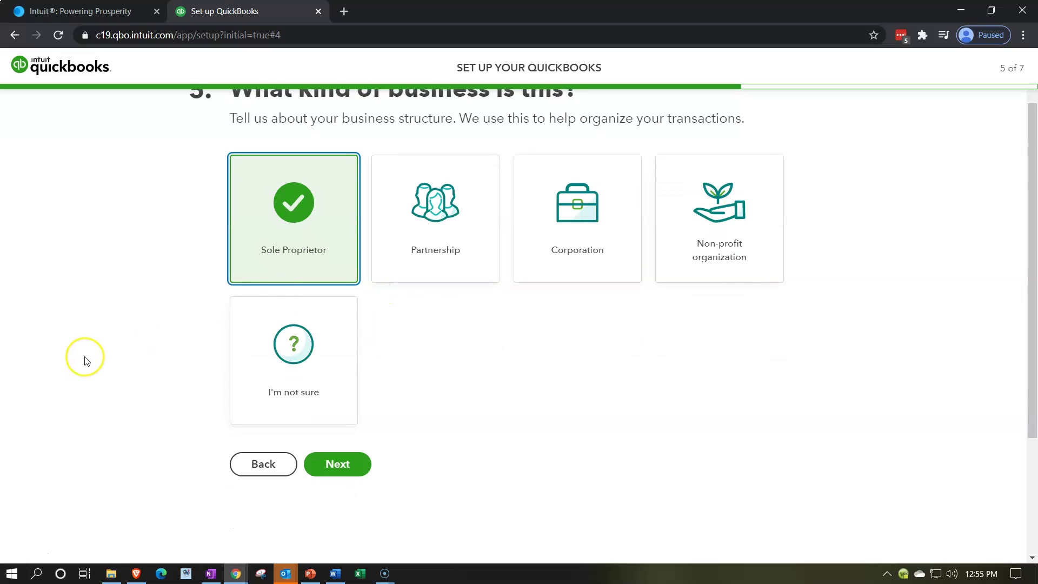
scroll(85, 360, down, 1)
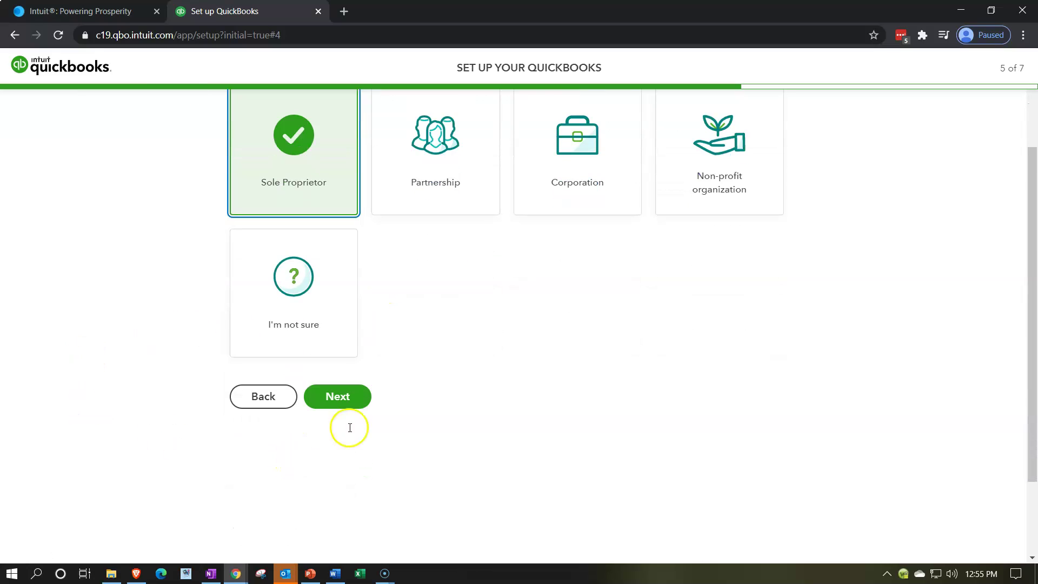
click(353, 409)
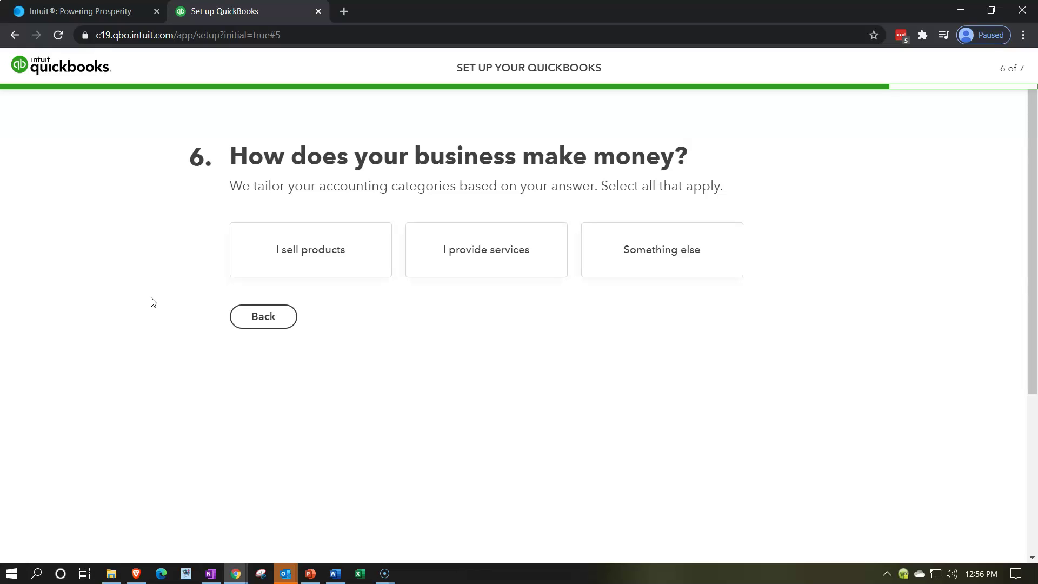
Select "I sell products" as how the business makes money and continue to the income and expense tracking question
click(276, 273)
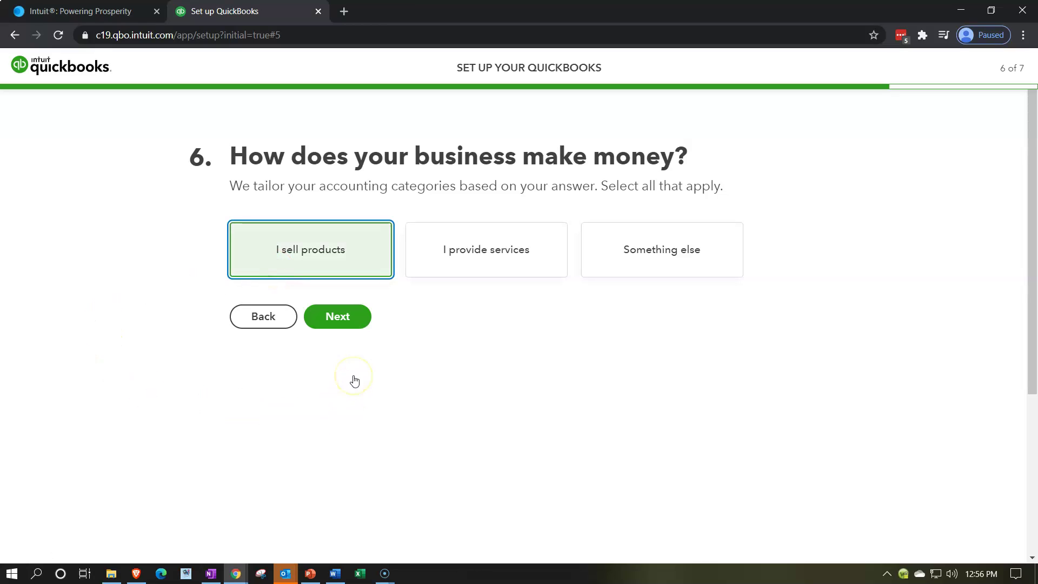
click(349, 324)
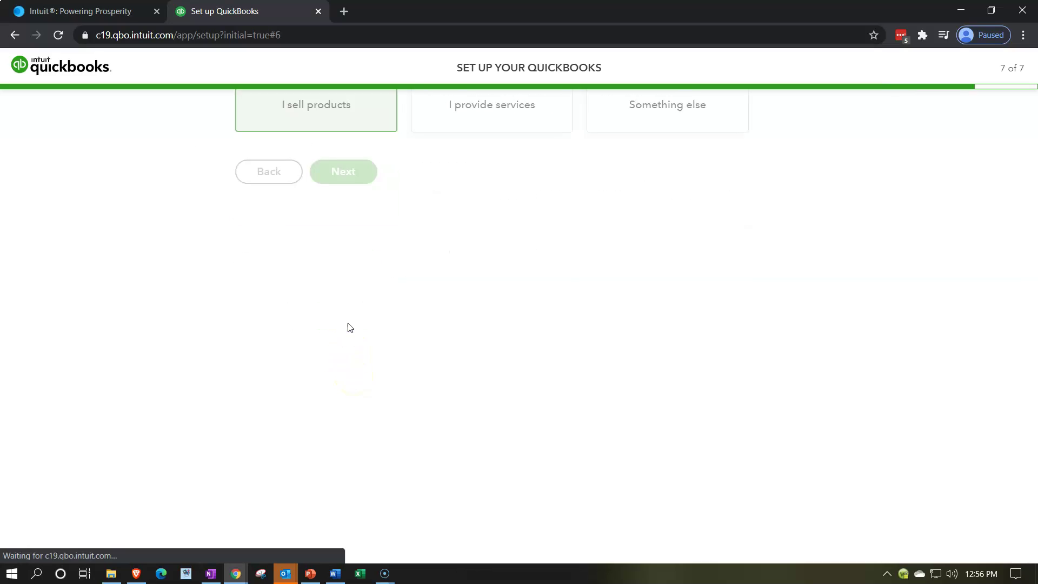
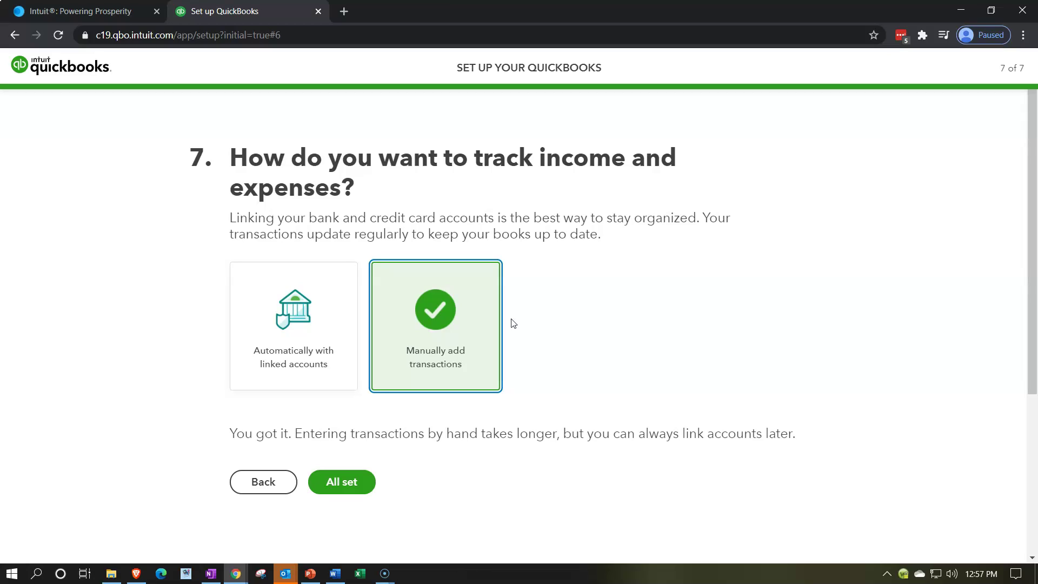
Choose "Manually add transactions" for tracking income and expenses, finish the setup, and dismiss the welcome tour offer
click(491, 358)
click(364, 487)
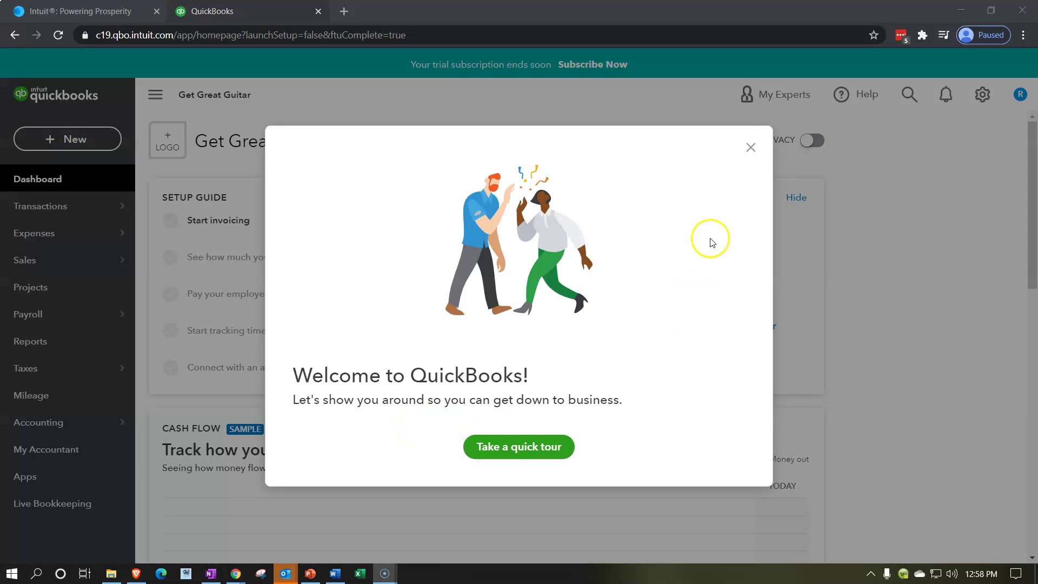
click(750, 148)
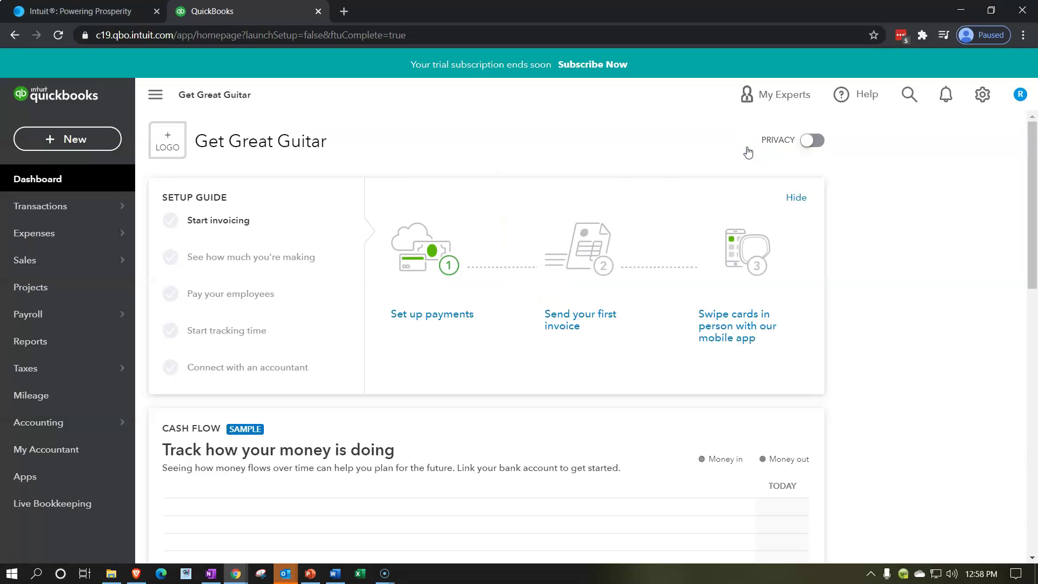